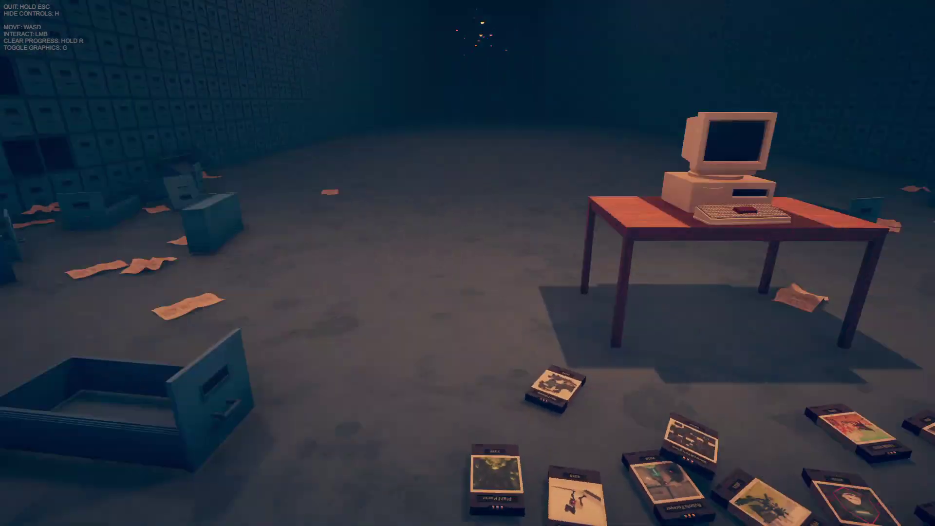
# - Walk past the computer desk and scan the floor cartridges for Creepy Robots
pyautogui.press('w')
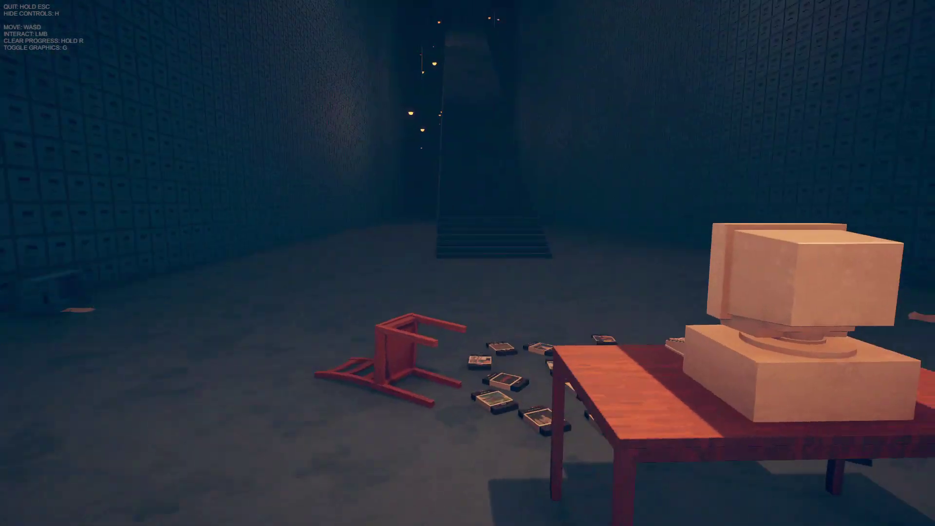
pyautogui.press('w')
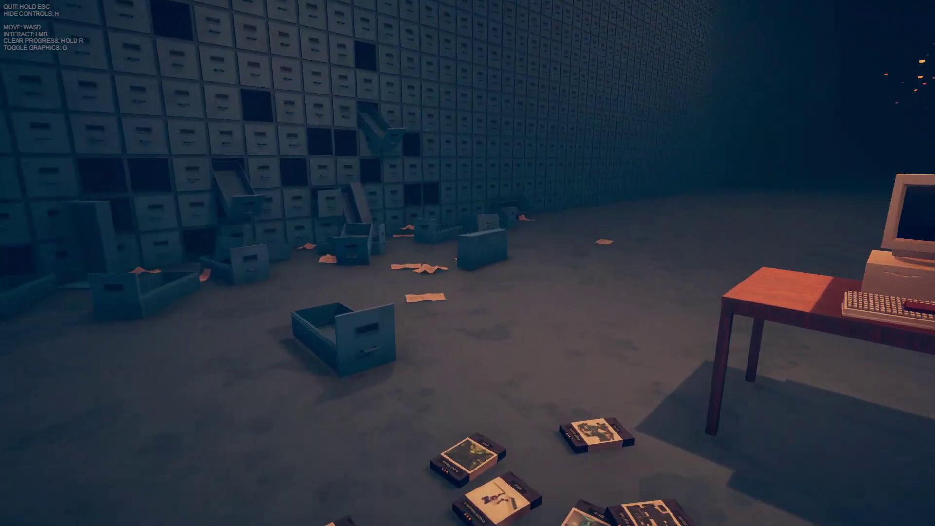
pyautogui.press('w')
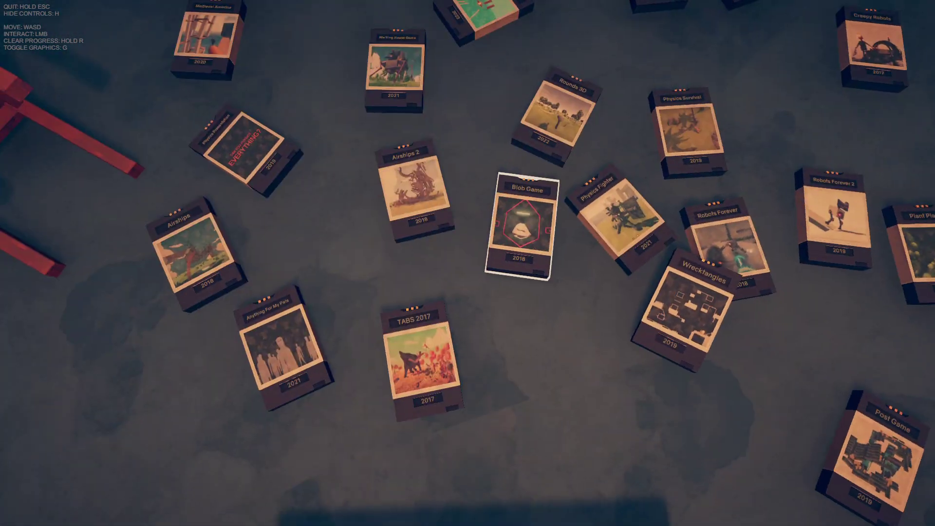
pyautogui.press('w')
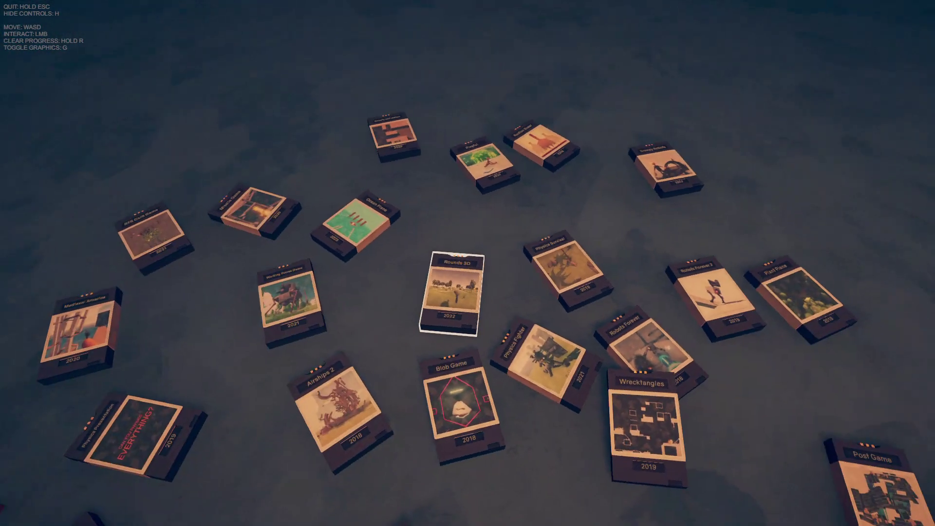
pyautogui.press('w')
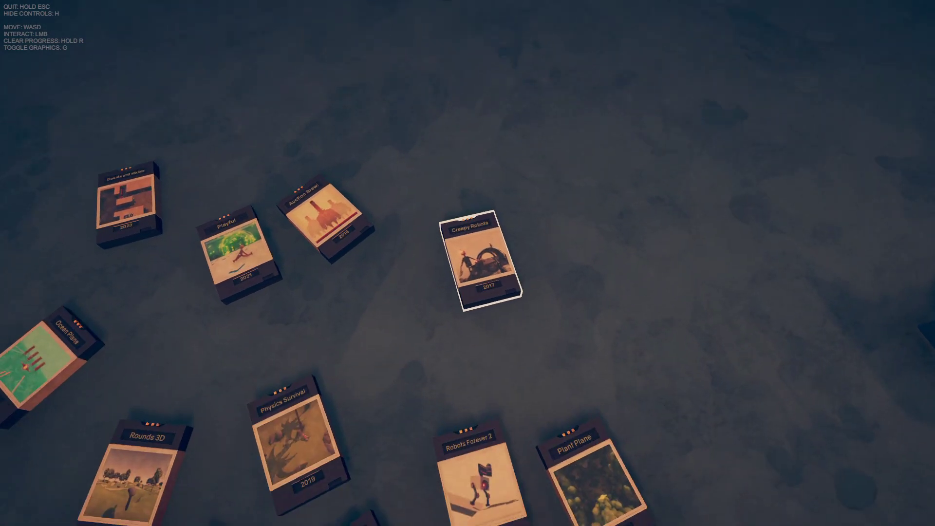
# - Pick up the Creepy Robots cartridge, carry it to the desk, and insert it into the computer
pyautogui.click(480, 261)
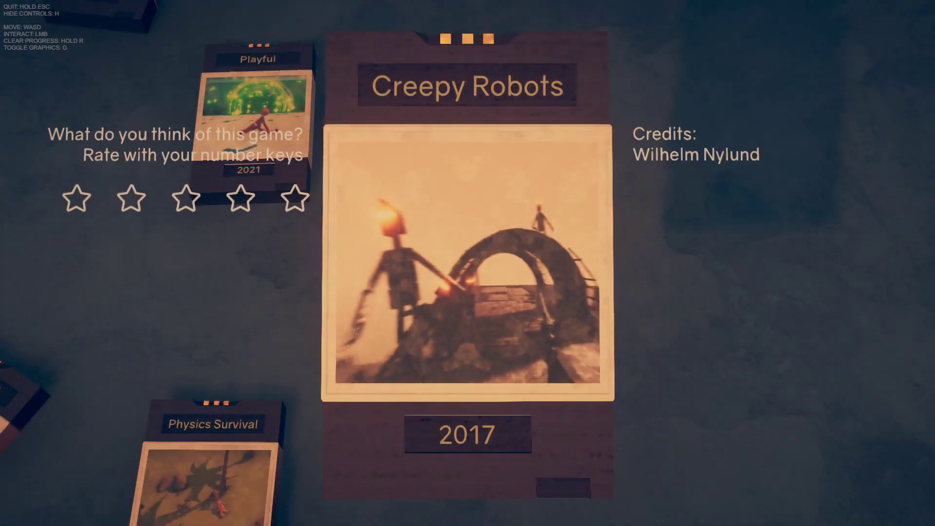
pyautogui.click(467, 263)
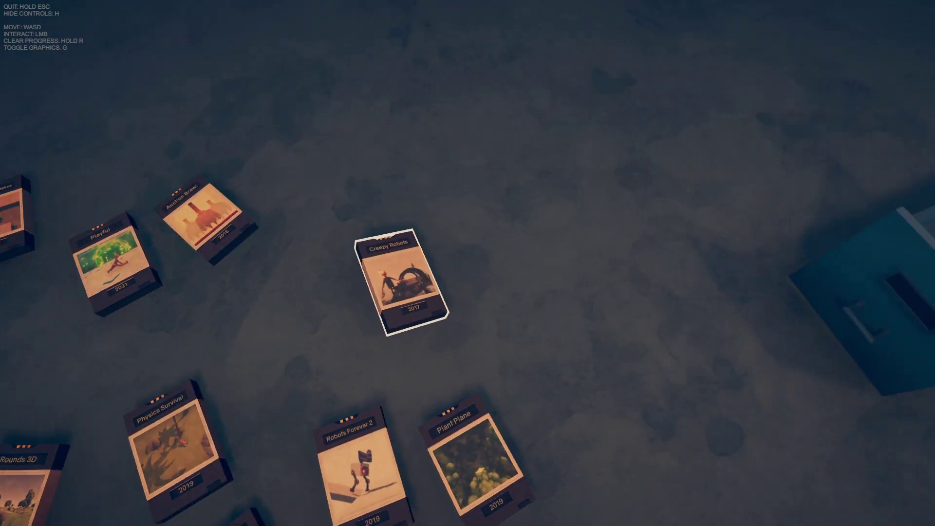
pyautogui.click(467, 263)
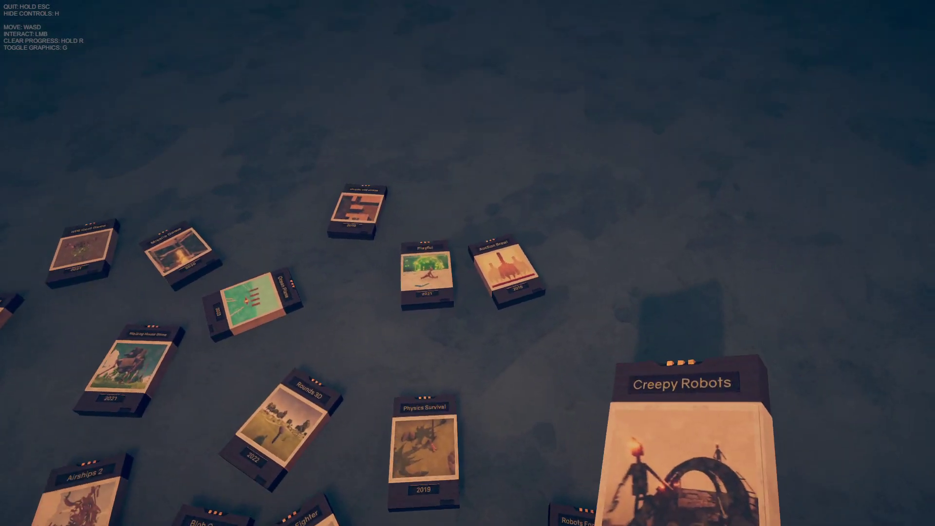
pyautogui.click(467, 263)
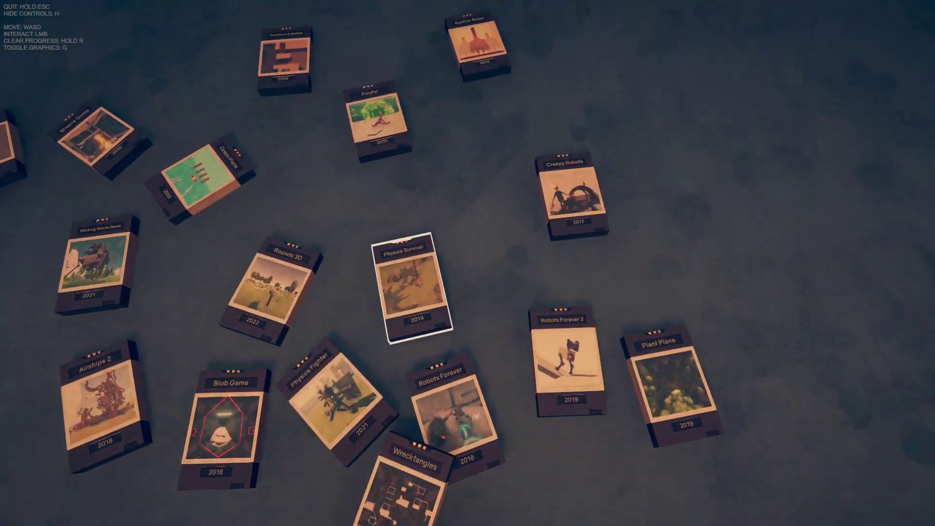
pyautogui.click(467, 263)
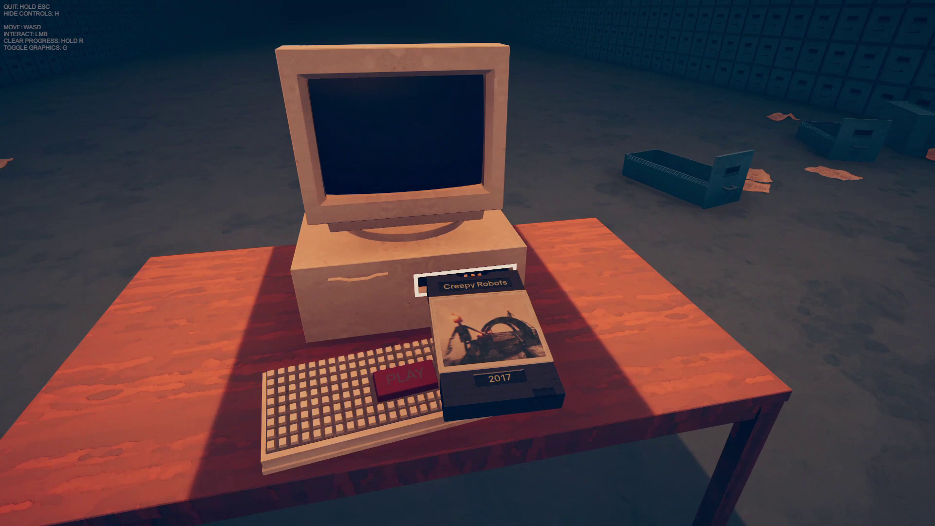
pyautogui.click(467, 263)
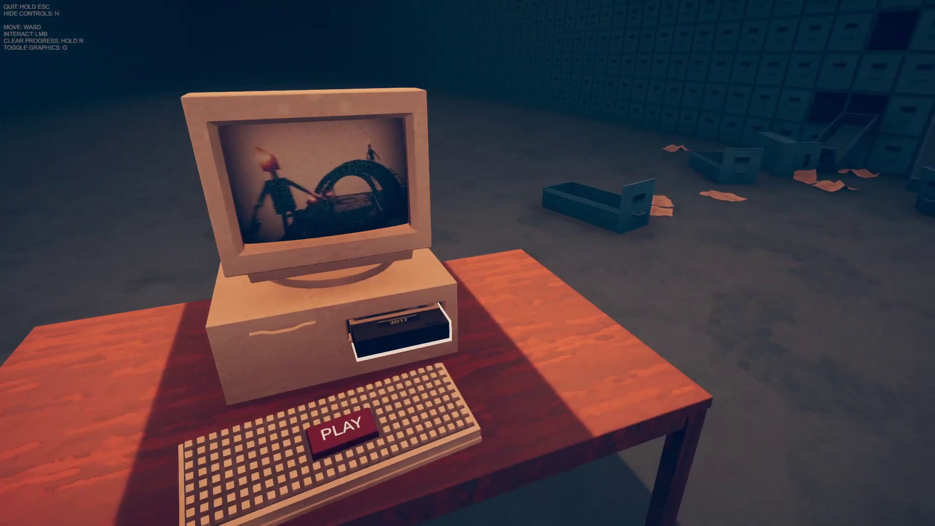
pyautogui.click(468, 263)
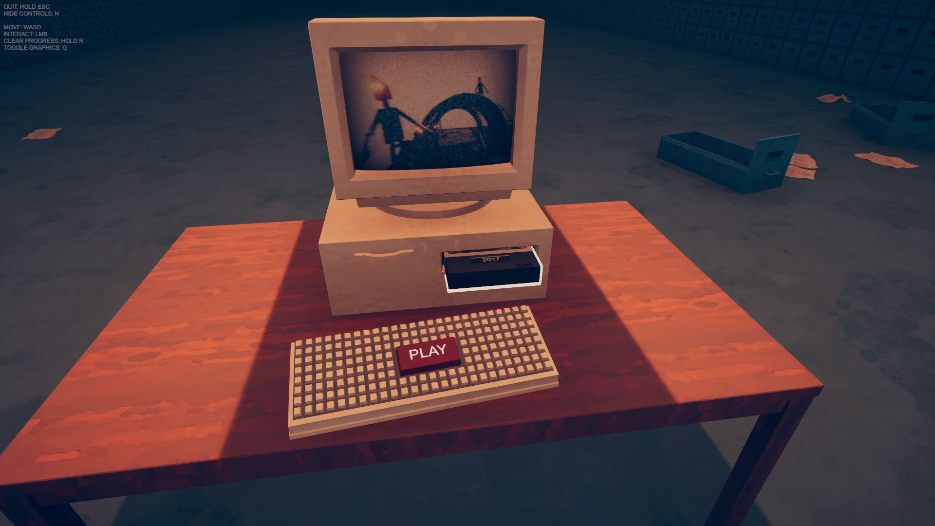
# - Eject Creepy Robots, walk back toward the floor cartridges, and toggle the graphics look with G
pyautogui.click(468, 264)
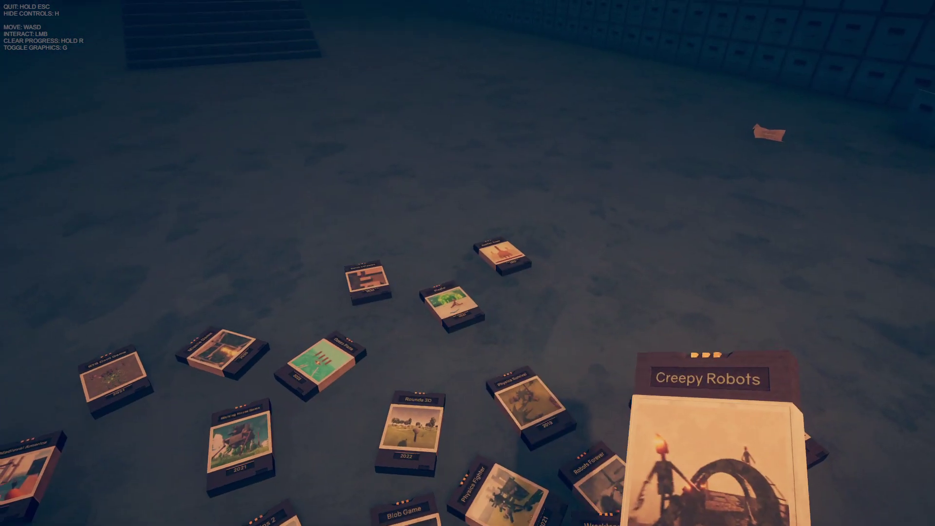
pyautogui.press('w')
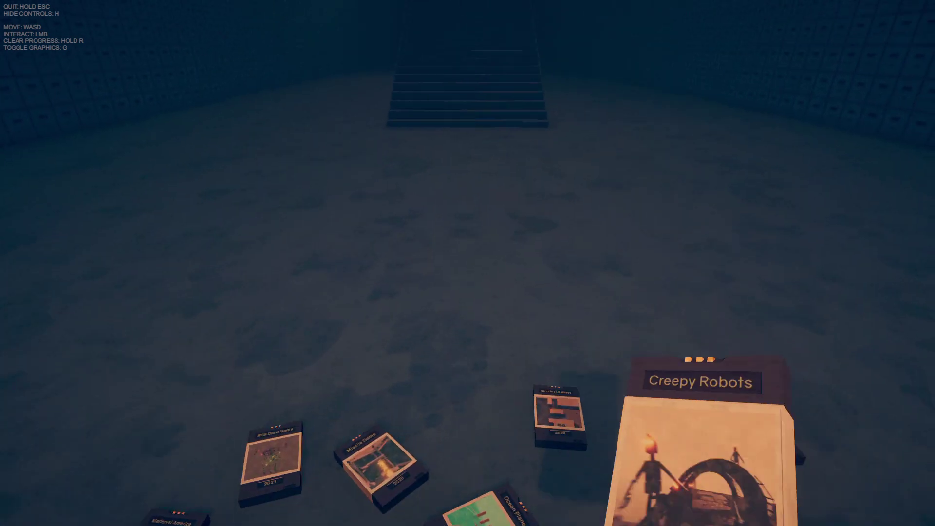
pyautogui.press('g')
pyautogui.press('w')
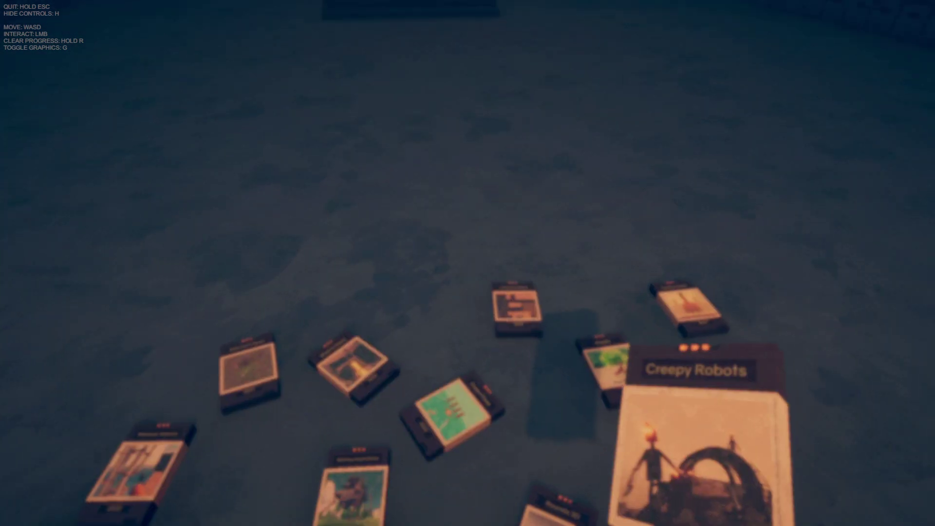
pyautogui.press('g')
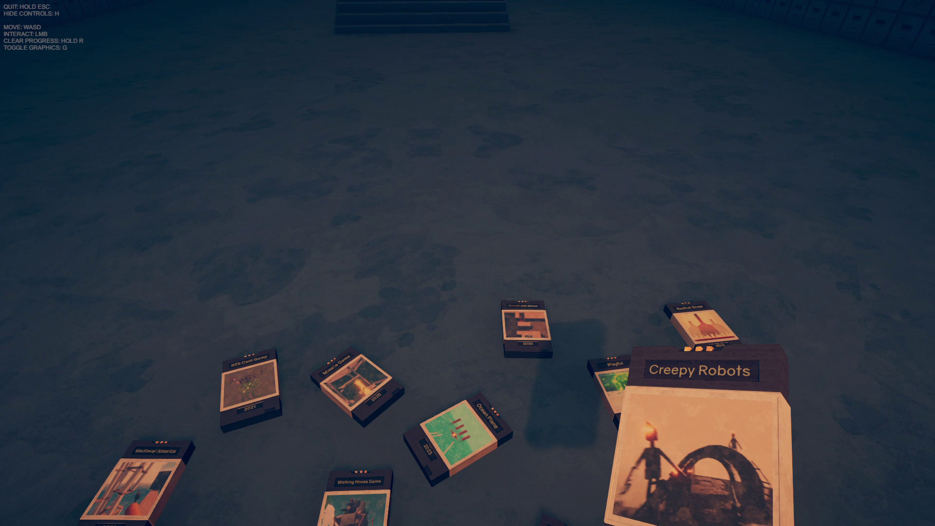
# - Drop Creepy Robots on the floor, then reposition it beside Auction Brawl
pyautogui.press('w')
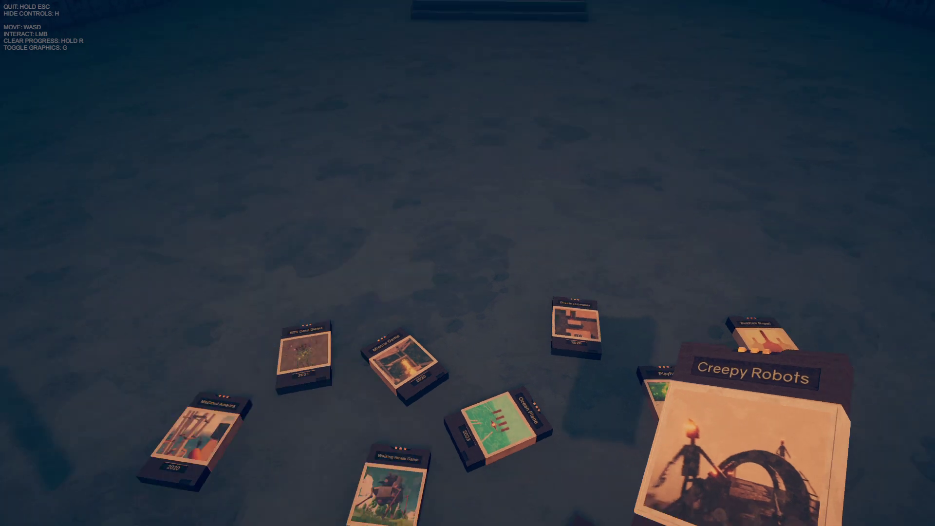
pyautogui.click(469, 263)
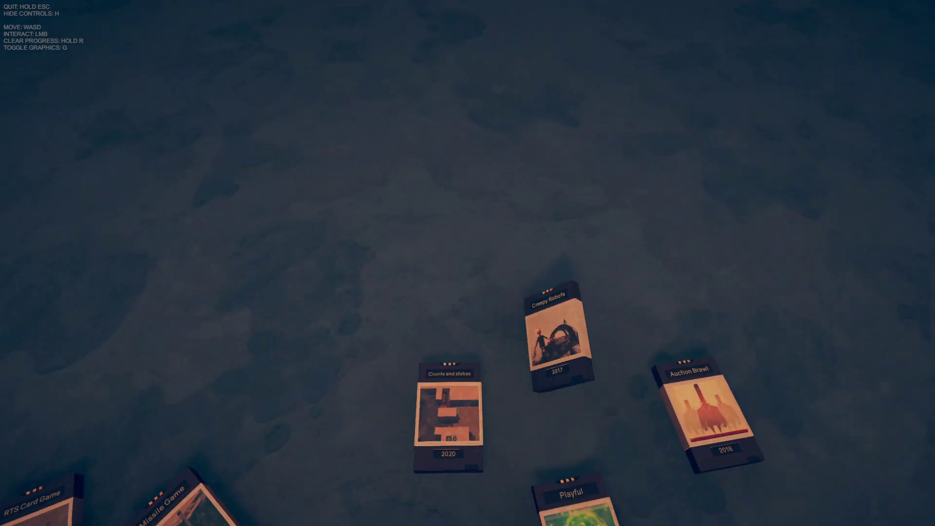
pyautogui.press('s')
pyautogui.press('s')
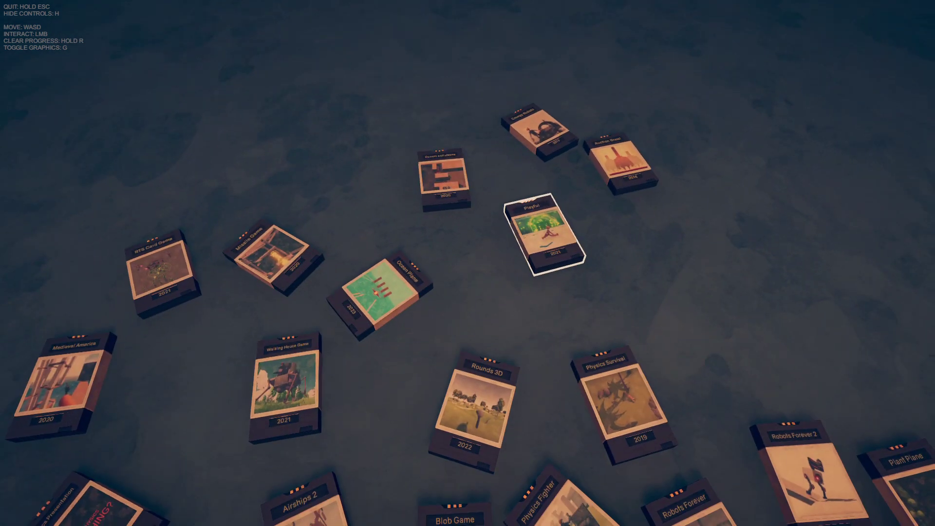
pyautogui.press('w')
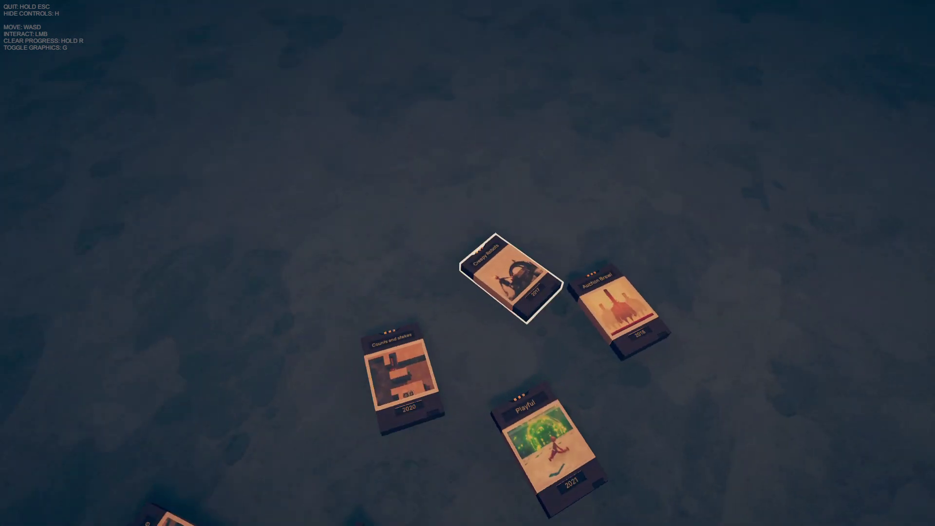
pyautogui.click(468, 264)
pyautogui.click(468, 264)
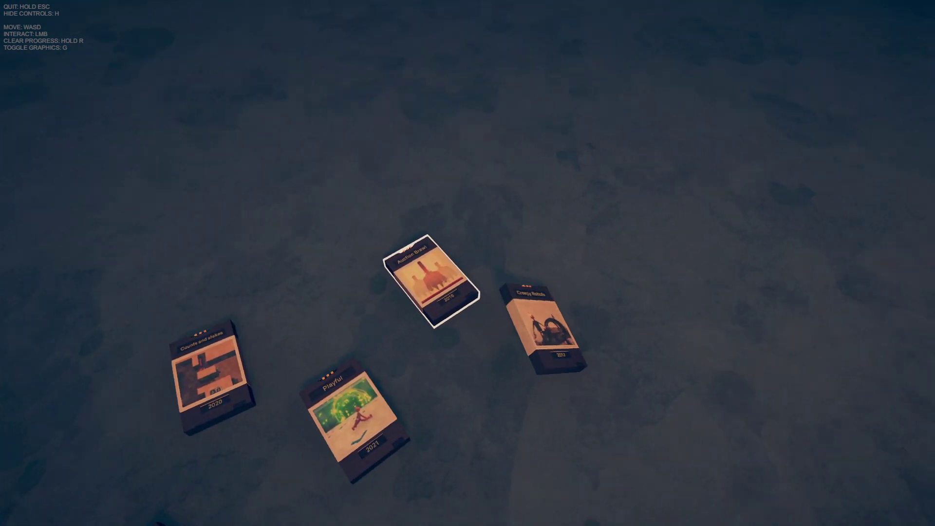
# - Look over the cartridge layout and return to the Creepy Robots group
pyautogui.press('s')
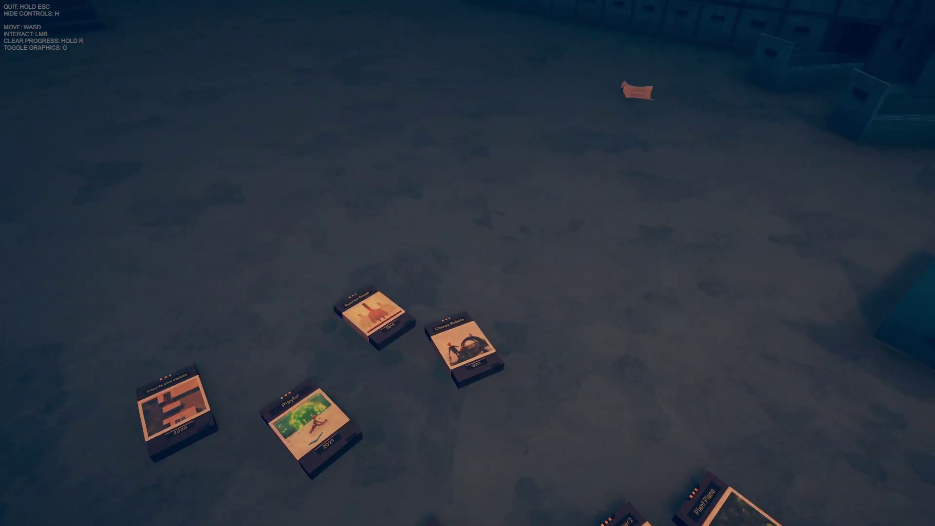
pyautogui.press('w')
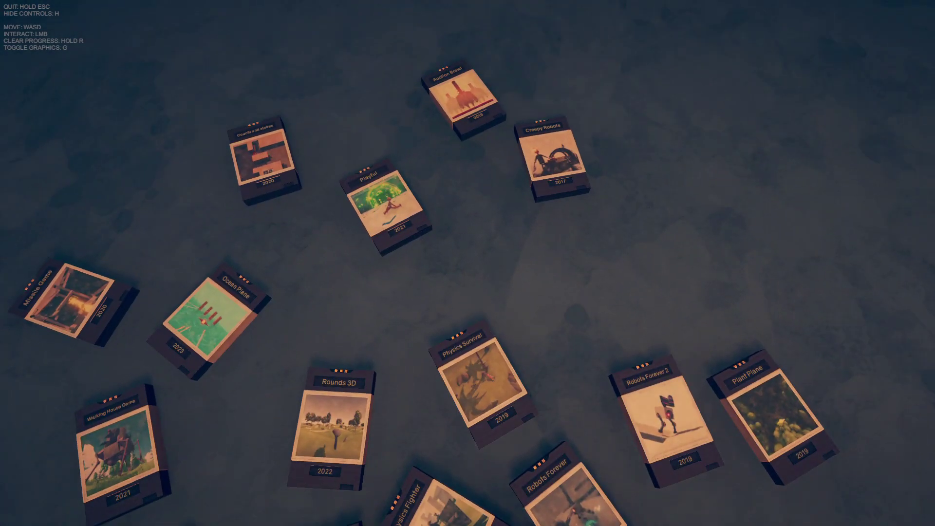
pyautogui.press('w')
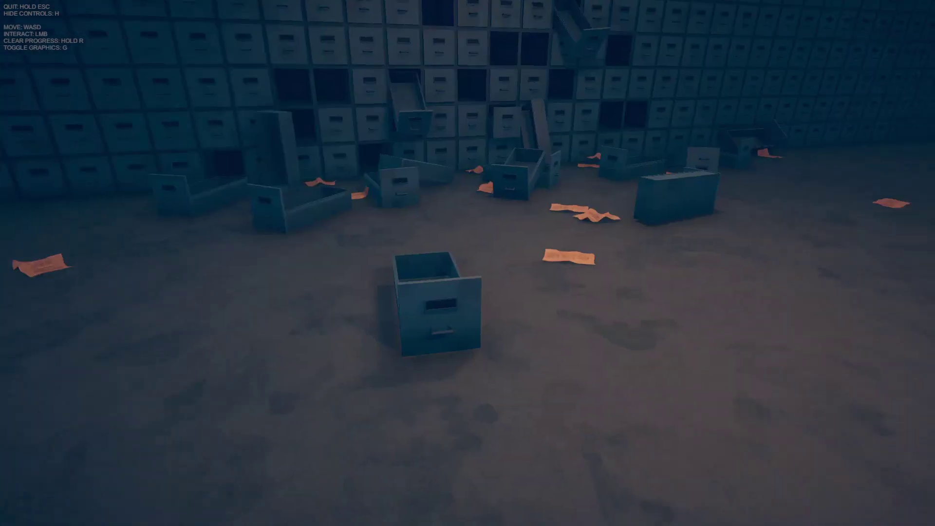
pyautogui.press('w')
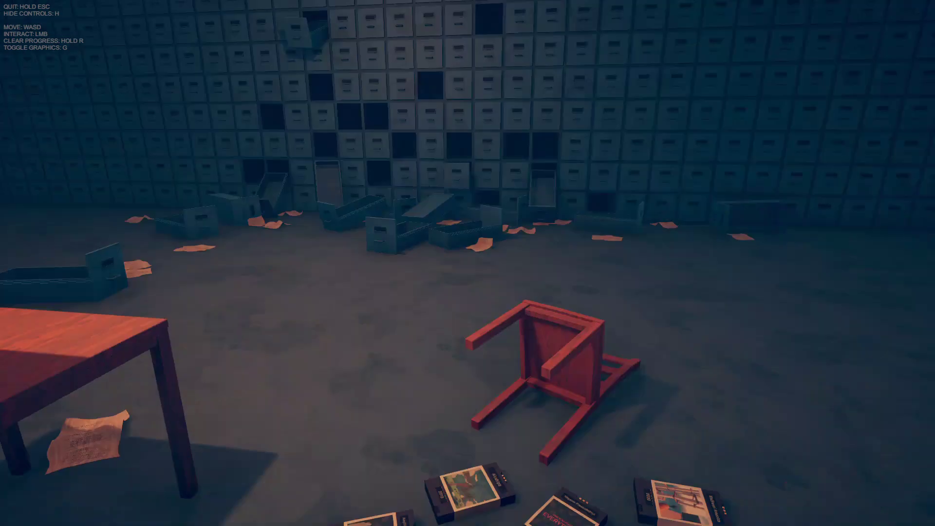
pyautogui.press('w')
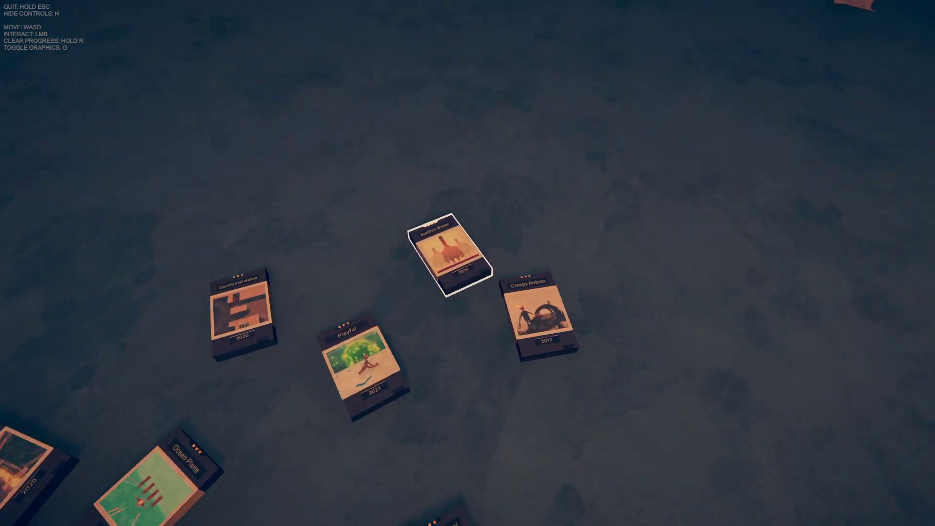
pyautogui.press('w')
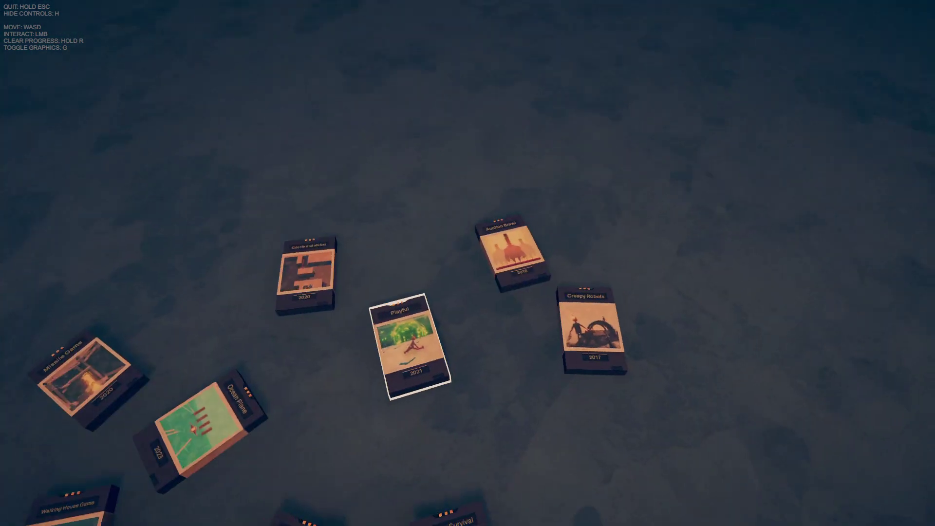